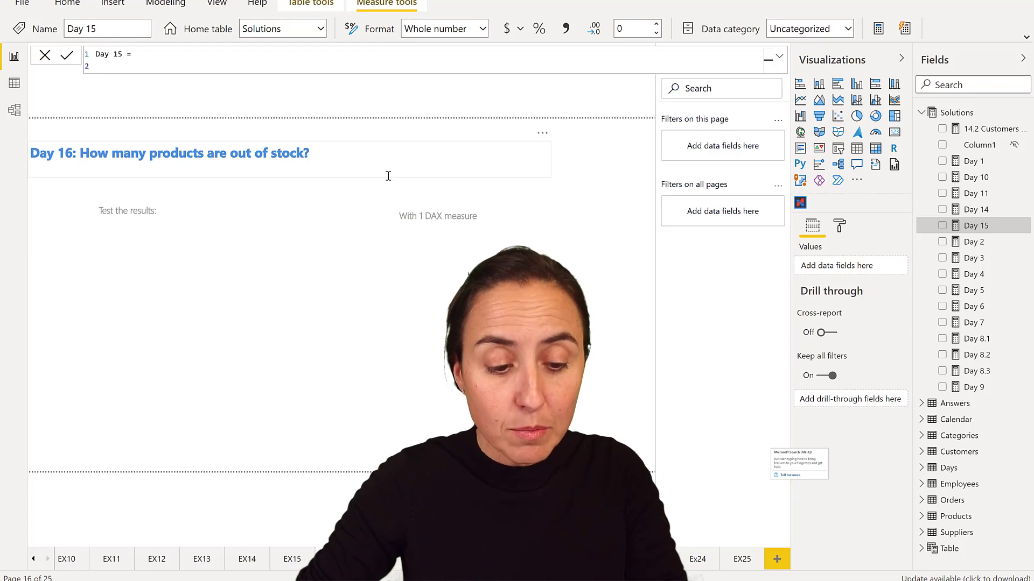
# Build a table of ProductName with Stocked units under the Test the results label, totalling 3119.
pyautogui.click(997, 91)
pyautogui.write('p')
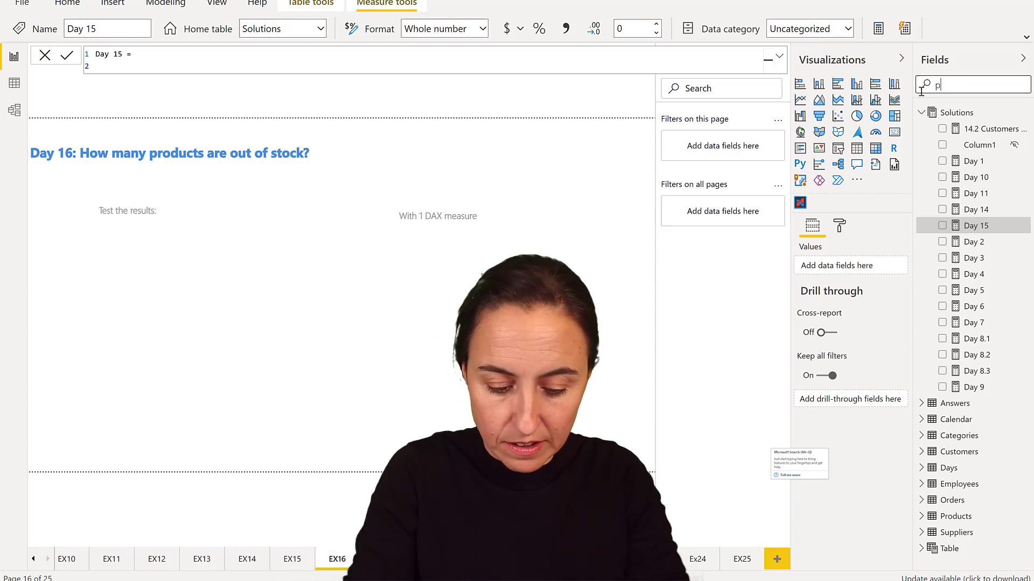
pyautogui.write('rod')
pyautogui.moveTo(975, 209); pyautogui.dragTo(226, 437)
pyautogui.moveTo(204, 382); pyautogui.dragTo(186, 355)
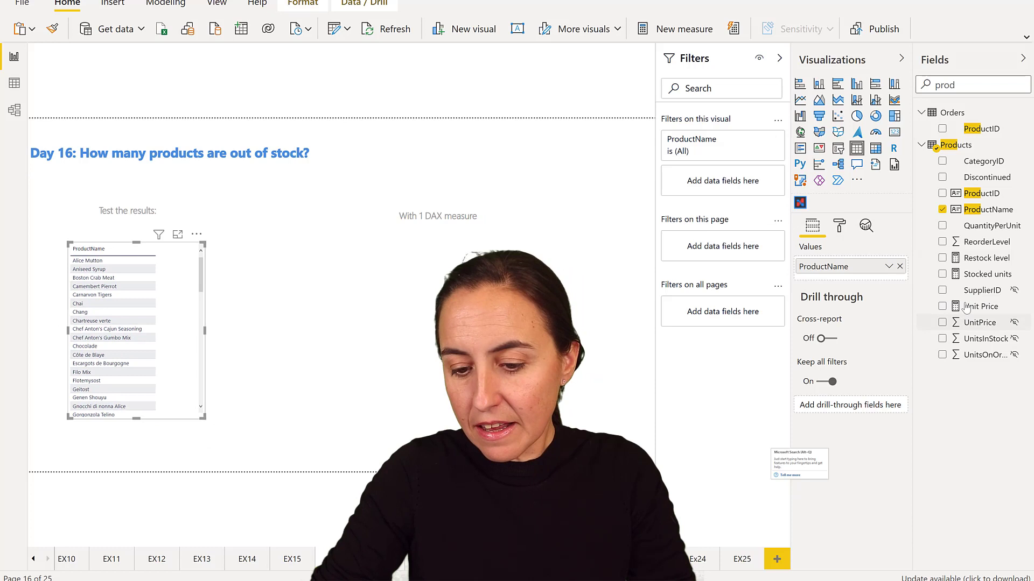
pyautogui.moveTo(988, 277); pyautogui.dragTo(162, 323)
pyautogui.click(1015, 278)
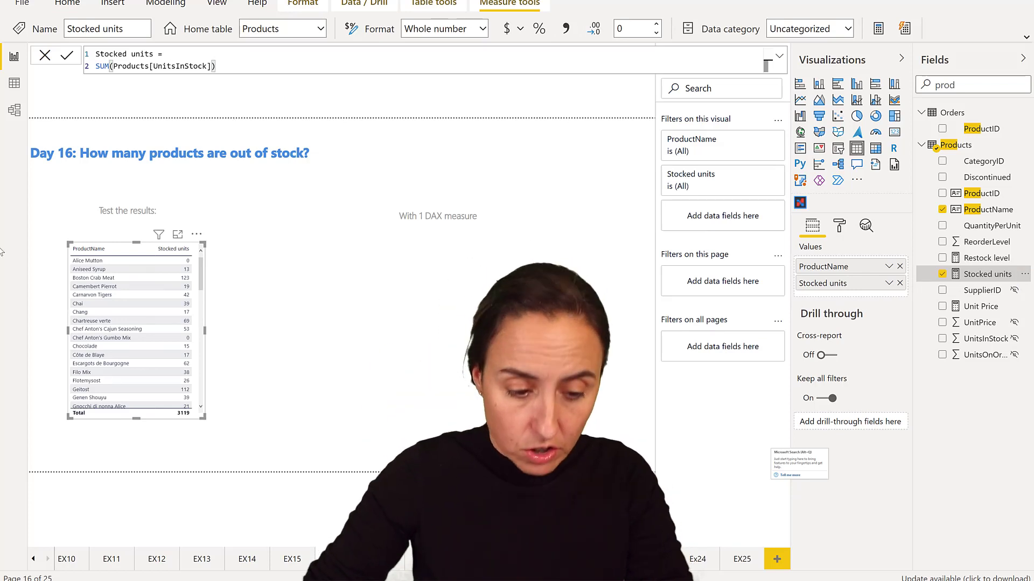
# Filter the table's Stocked units to show items where the value is 0, leaving five products.
pyautogui.click(758, 175)
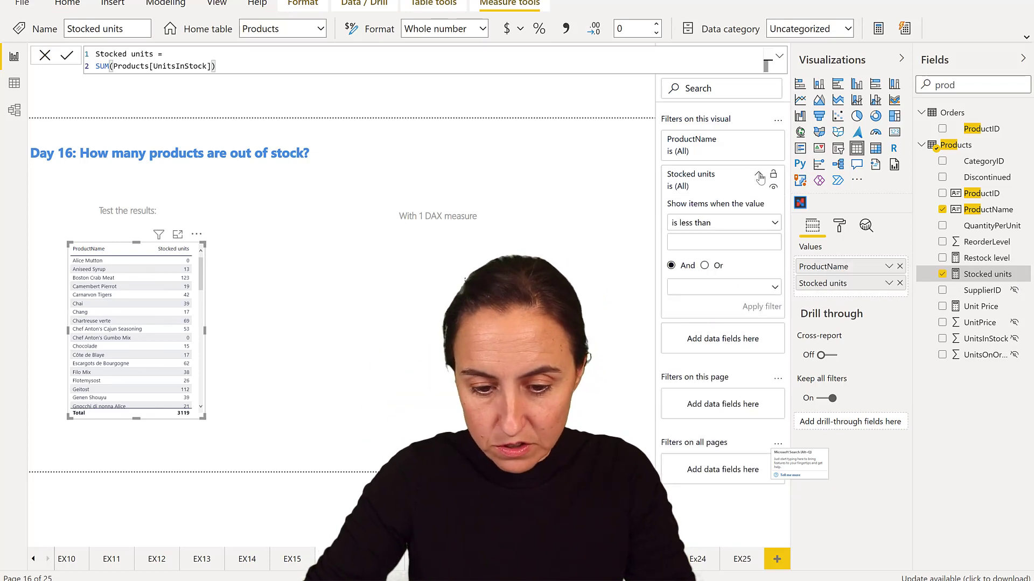
pyautogui.click(721, 223)
pyautogui.click(679, 305)
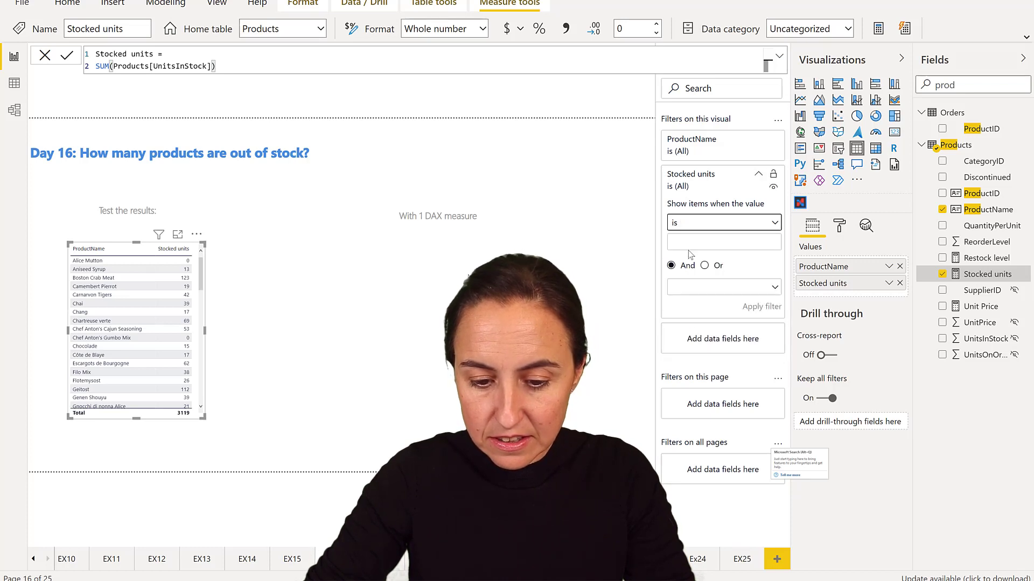
pyautogui.click(694, 244)
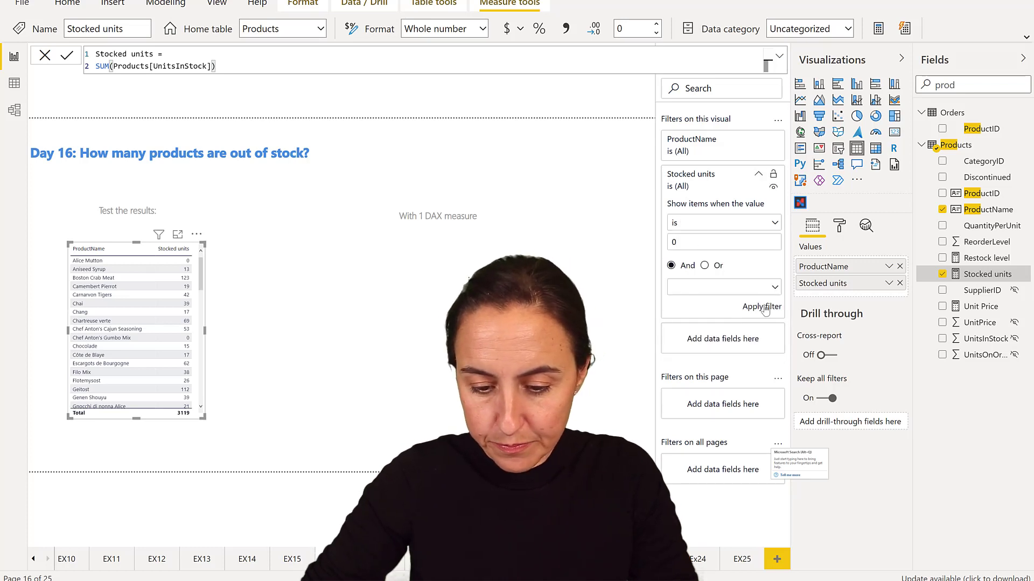
pyautogui.click(761, 306)
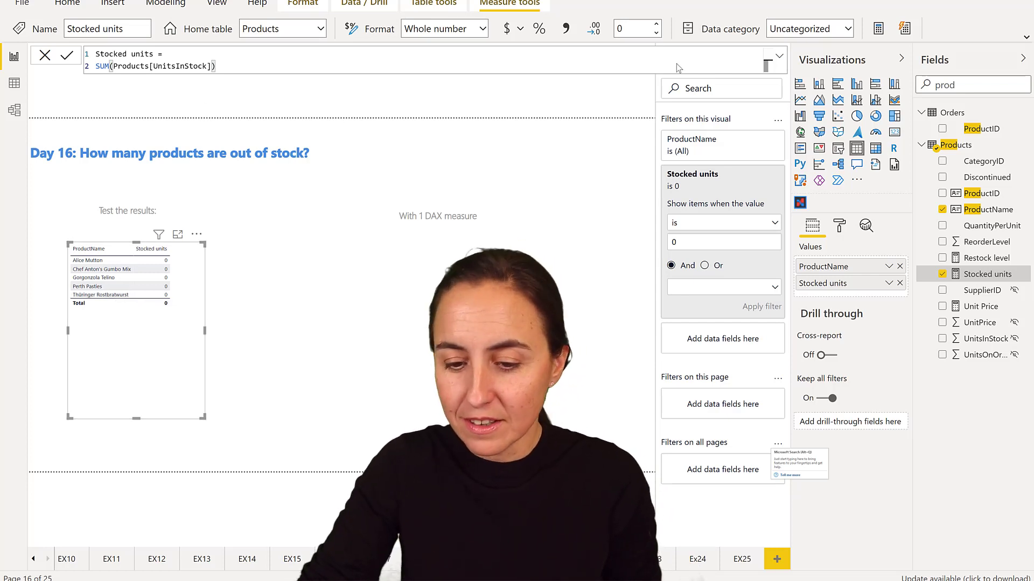
pyautogui.doubleClick(945, 84)
# Add a new measure to the Solutions table whose formula starts 'Day 16 =' followed by a new line.
pyautogui.press('BackSpace')
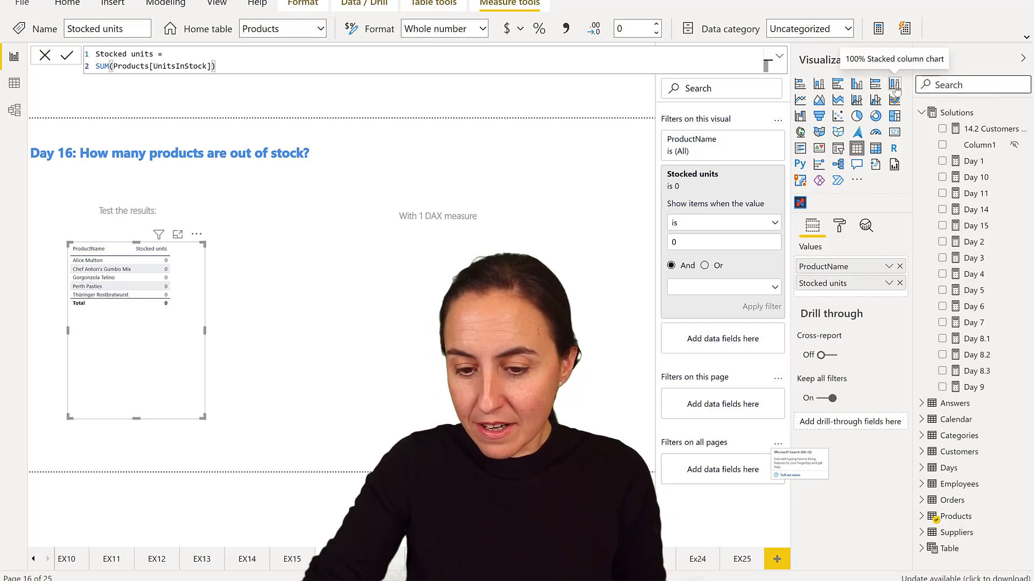
pyautogui.rightClick(954, 113)
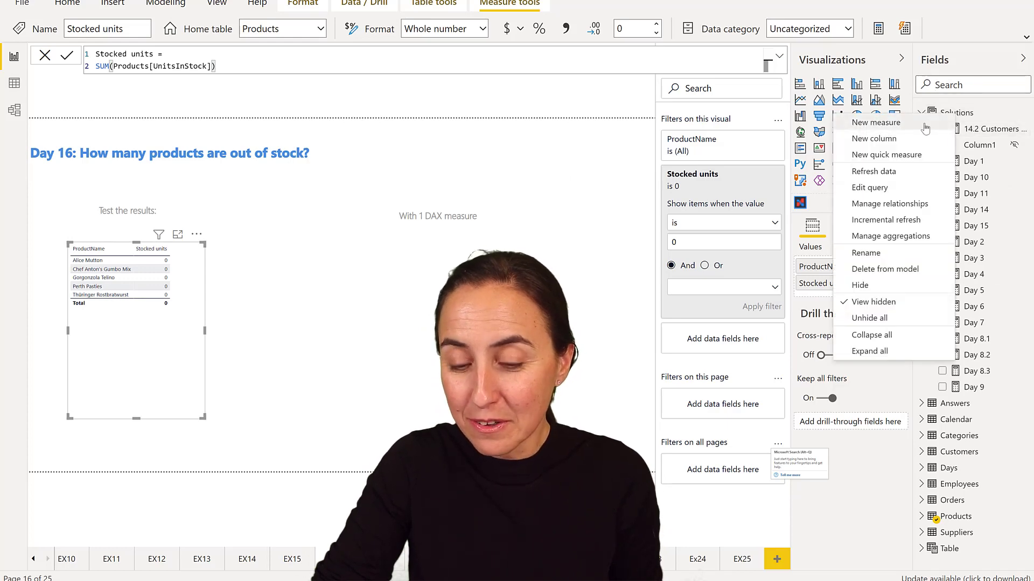
pyautogui.click(925, 124)
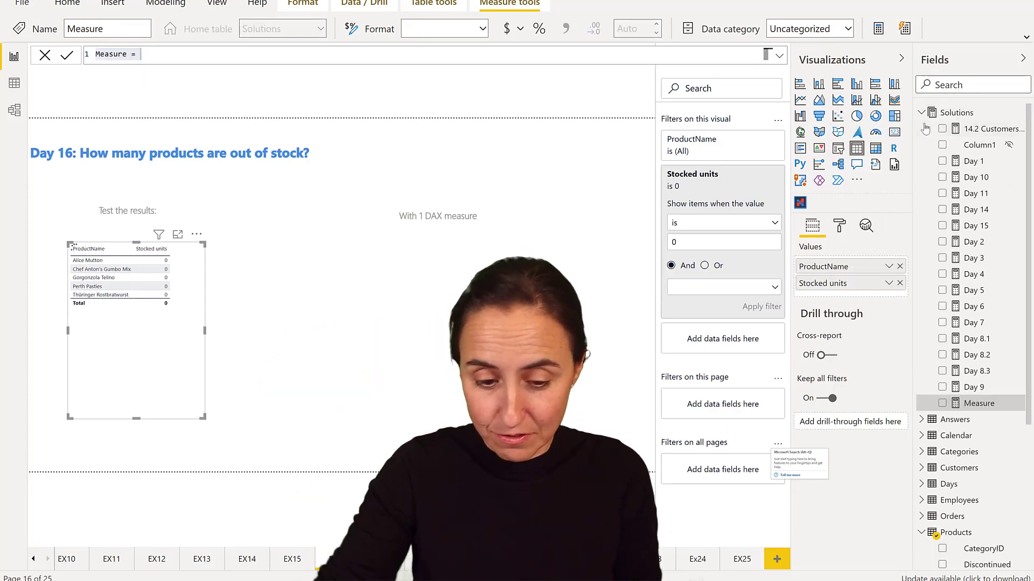
pyautogui.write('Da')
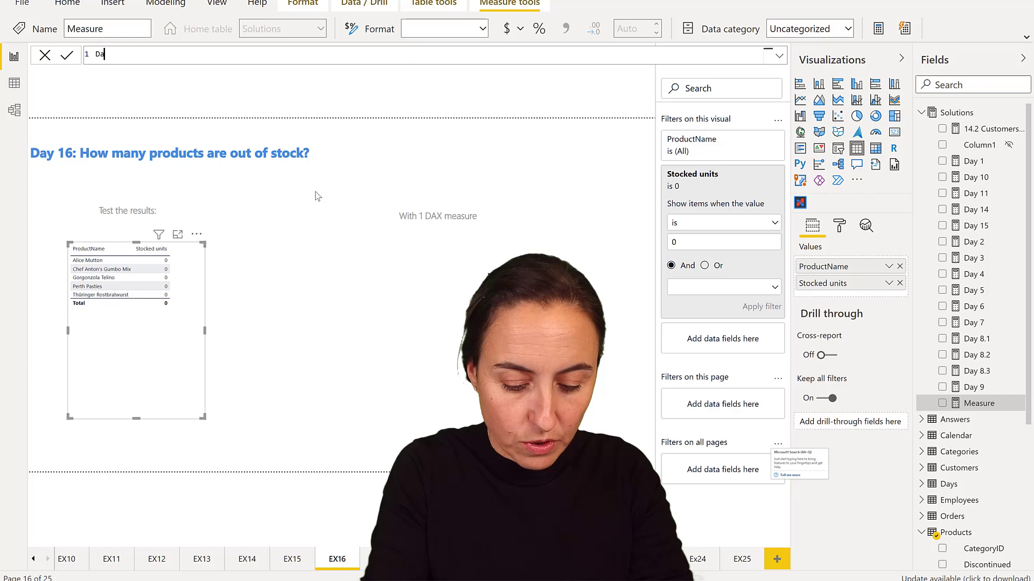
pyautogui.write('y 16')
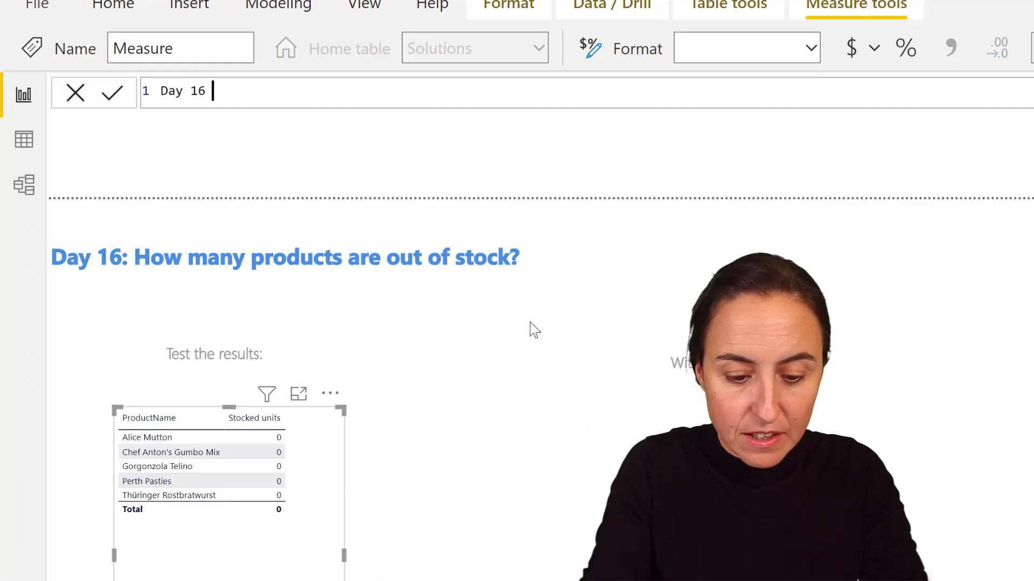
pyautogui.write(' =')
pyautogui.hotkey('shift', 'Return')
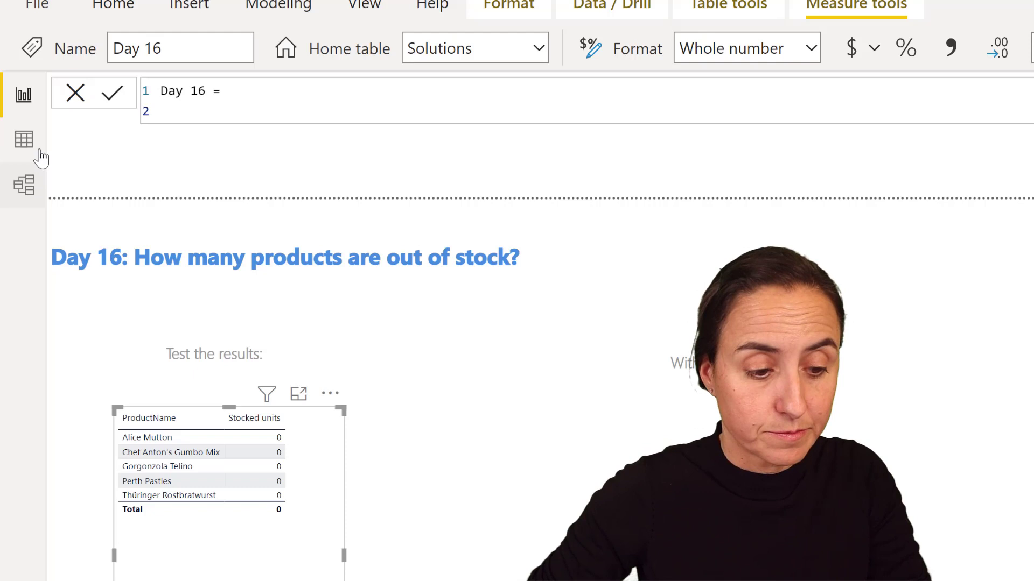
# In data view, start the Table 2 formula as SUMMARIZE over the Products table.
pyautogui.click(27, 144)
pyautogui.click(295, 8)
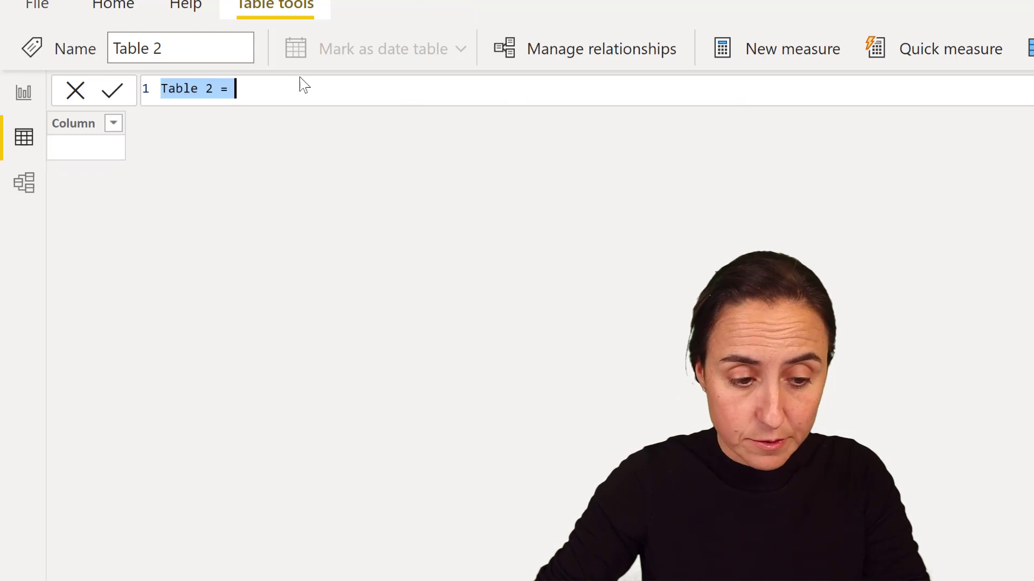
pyautogui.click(304, 87)
pyautogui.hotkey('shift', 'Return')
pyautogui.write('su')
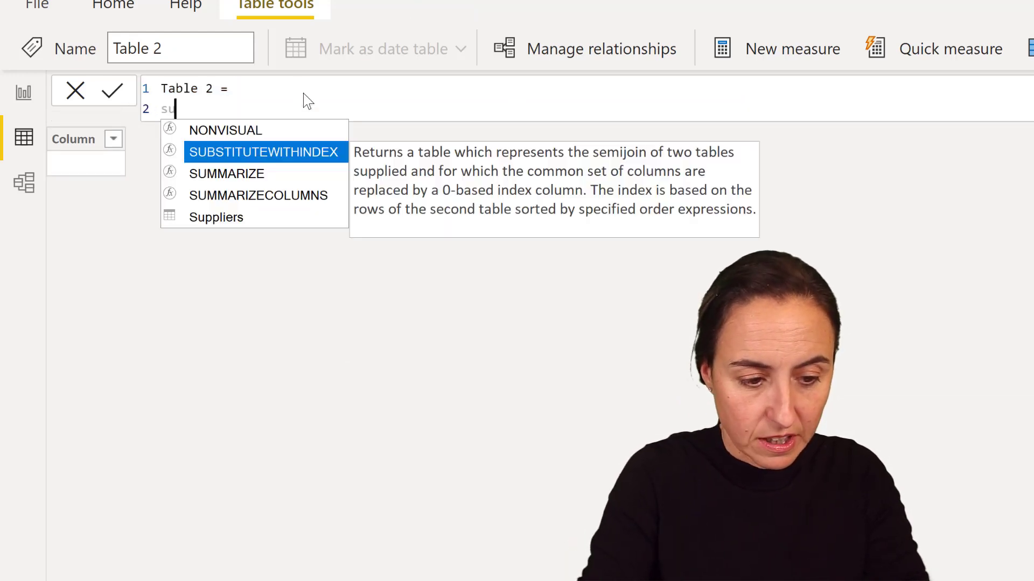
pyautogui.write('mm')
pyautogui.press('Tab')
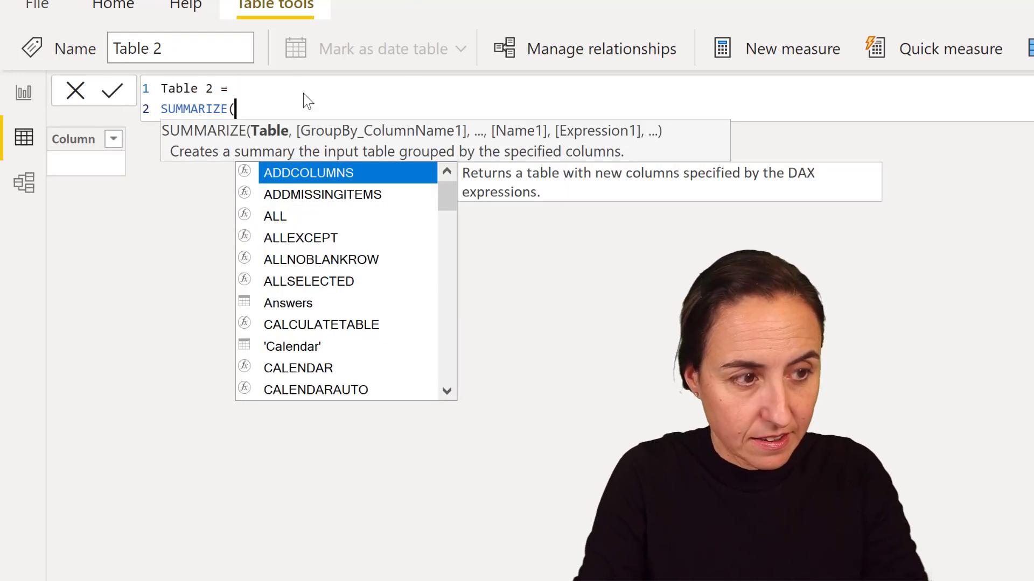
pyautogui.hotkey('shift', 'Return')
pyautogui.write('prod')
pyautogui.press('Tab')
# Group by Products[ProductID] with a "stock" column of SUM(Products[UnitsInStock]), commit, and select the expression.
pyautogui.write(',')
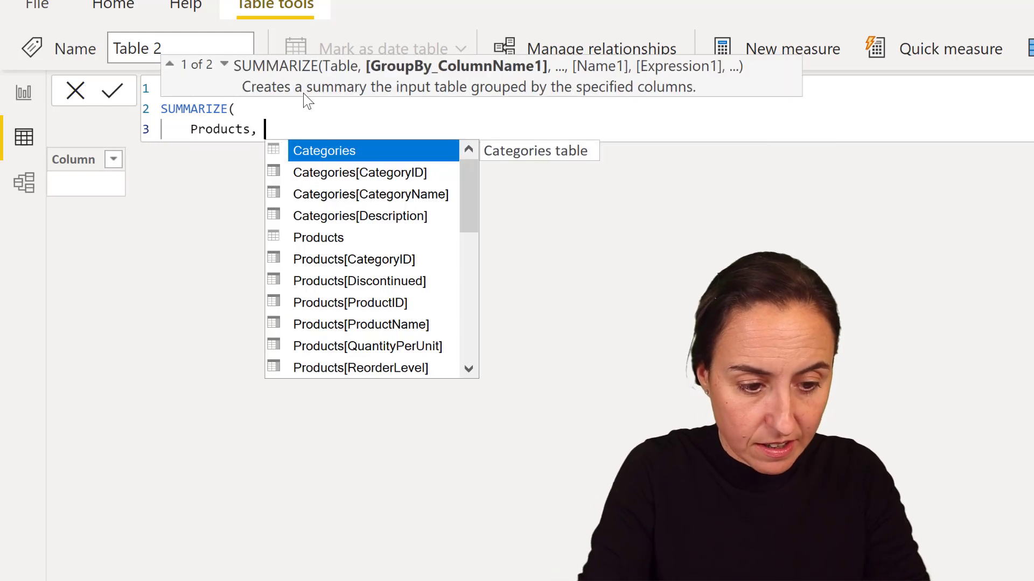
pyautogui.press('Escape')
pyautogui.hotkey('shift', 'Return')
pyautogui.write('pro')
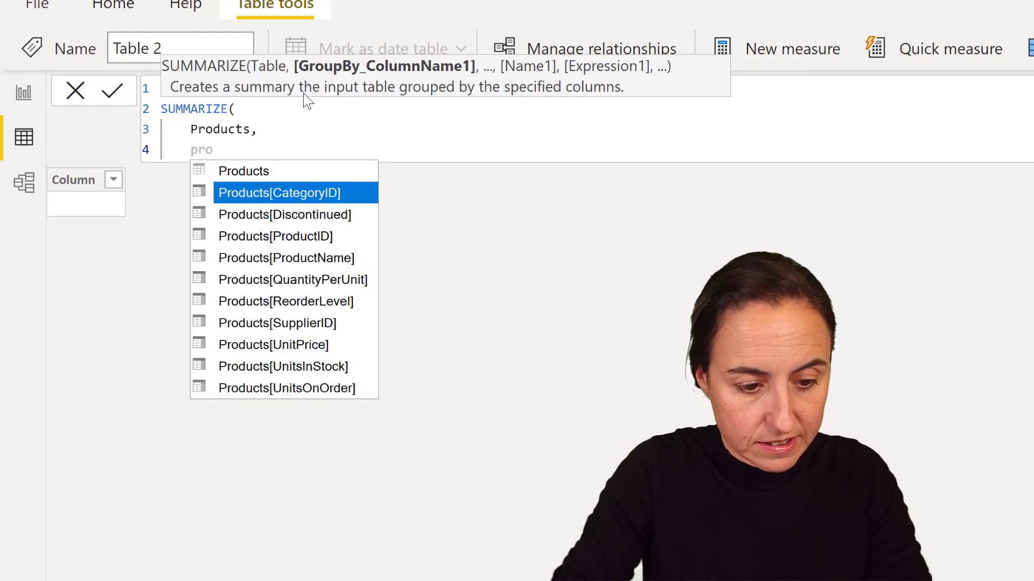
pyautogui.press('Down')
pyautogui.press('Down')
pyautogui.press('Down')
pyautogui.press('Down')
pyautogui.press('Down')
pyautogui.press('Up')
pyautogui.press('Up')
pyautogui.press('Up')
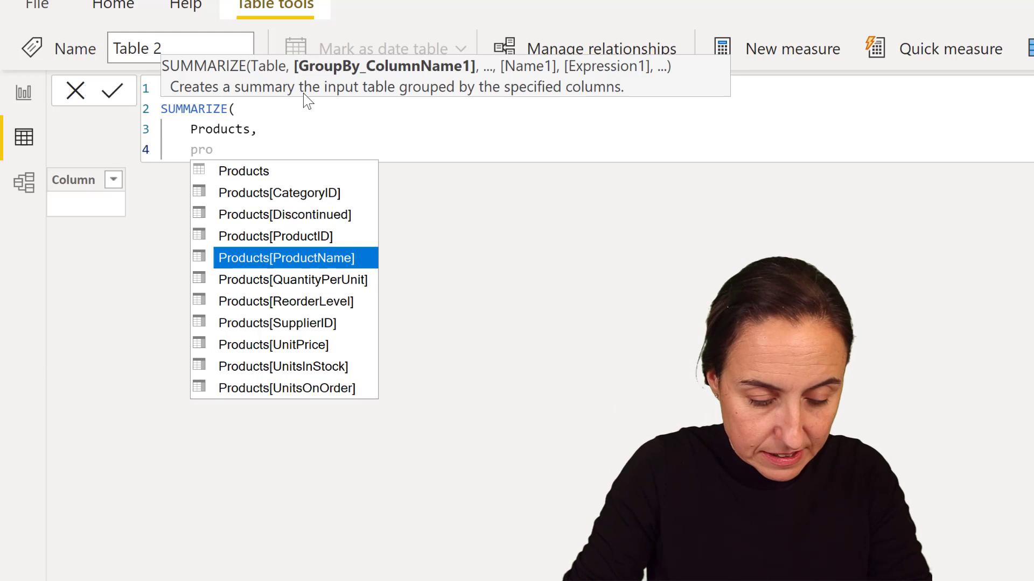
pyautogui.press('Tab')
pyautogui.write(', ')
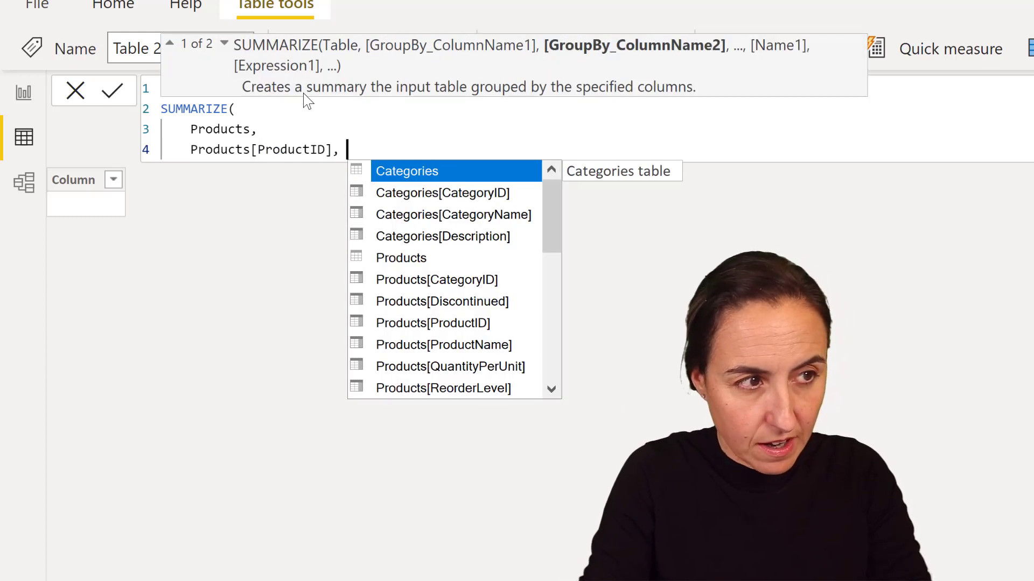
pyautogui.write('"sto')
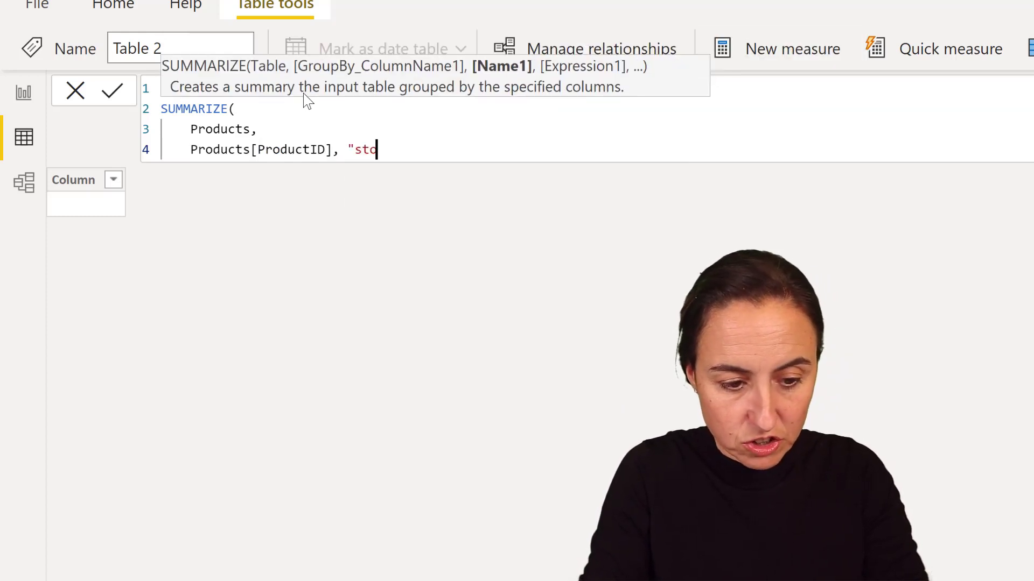
pyautogui.write('ck" , ')
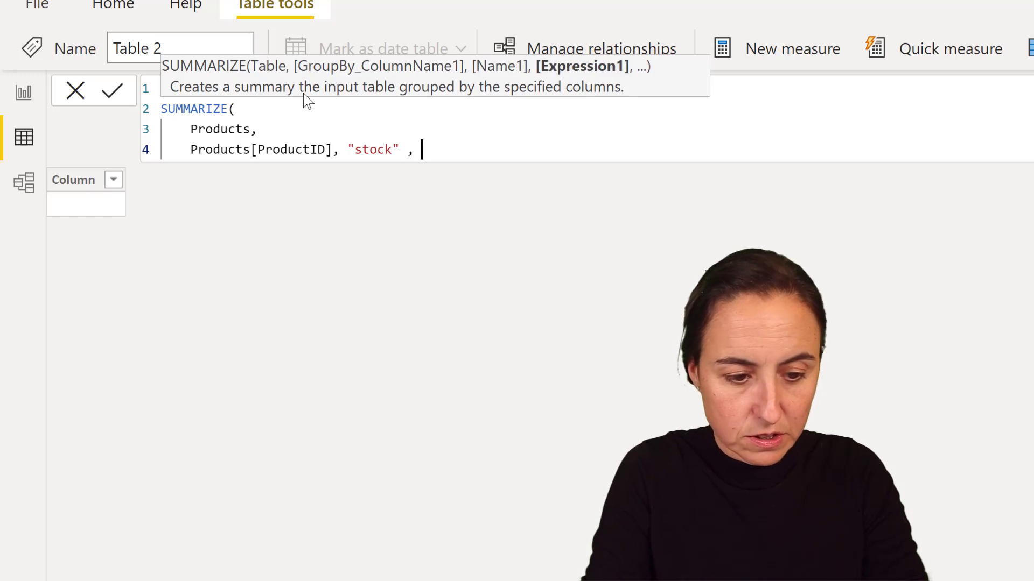
pyautogui.write('SUM(Products[UnitsInSto')
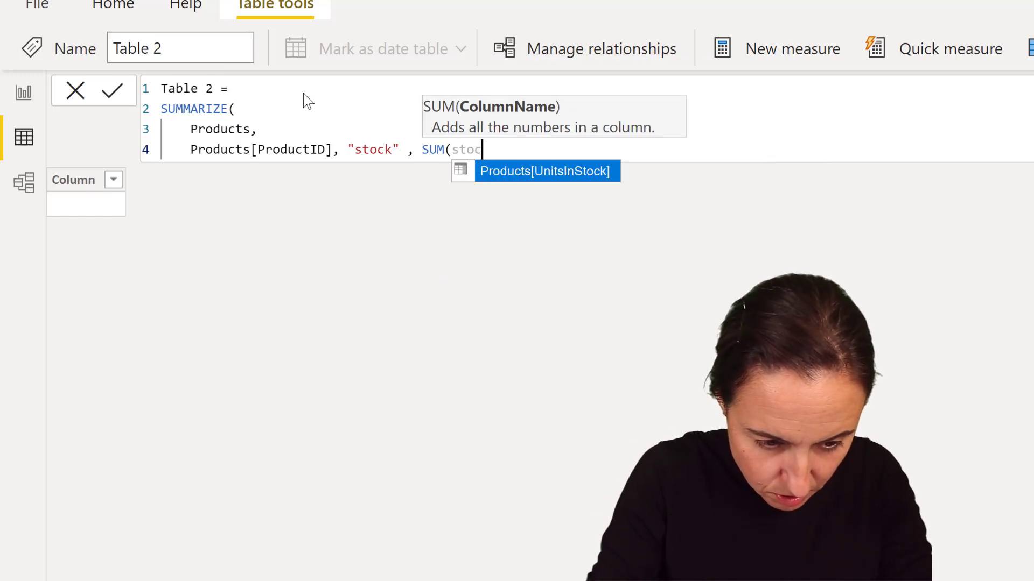
pyautogui.write('c')
pyautogui.press('Tab')
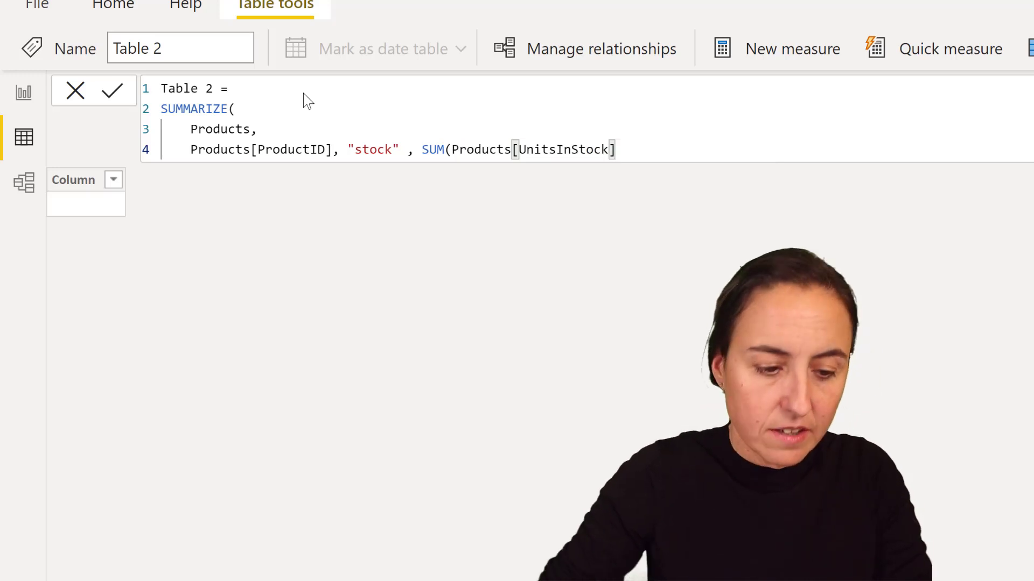
pyautogui.write('))')
pyautogui.press('Return')
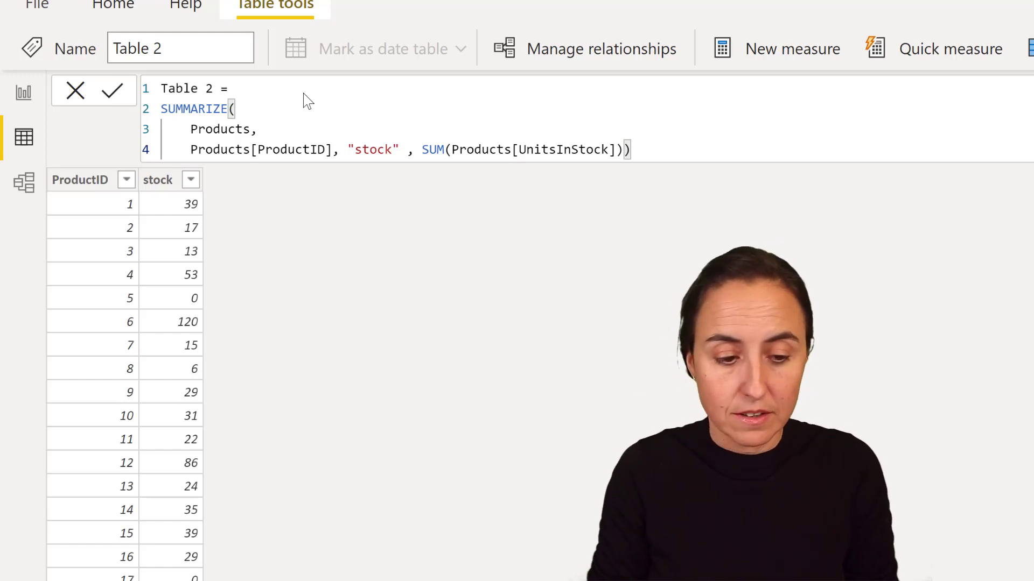
pyautogui.moveTo(663, 153); pyautogui.dragTo(160, 110)
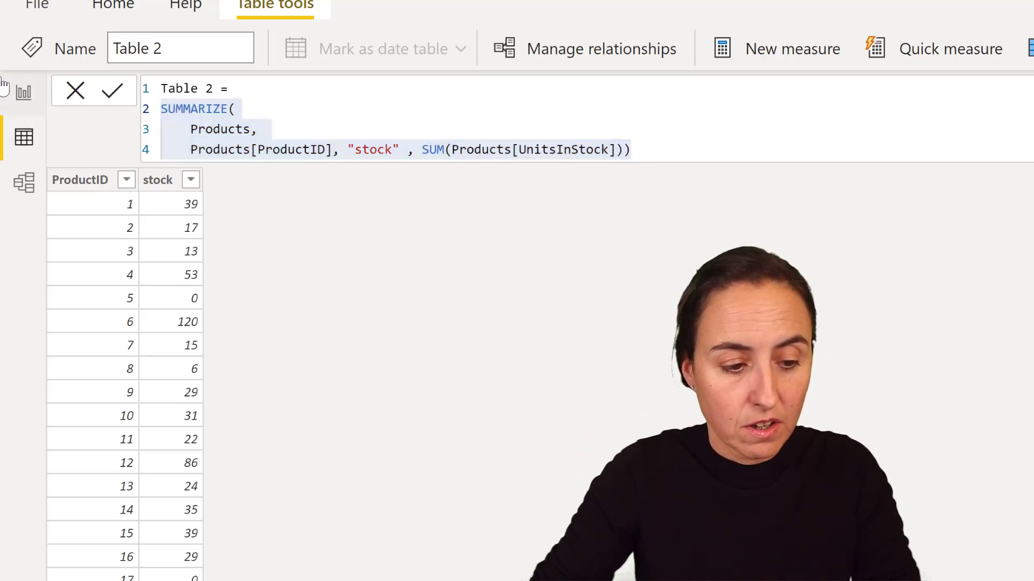
# Write Day 16 as COUNTROWS(FILTER(<pasted SUMMARIZE>, [stock]=0)) back in Report view.
pyautogui.click(23, 93)
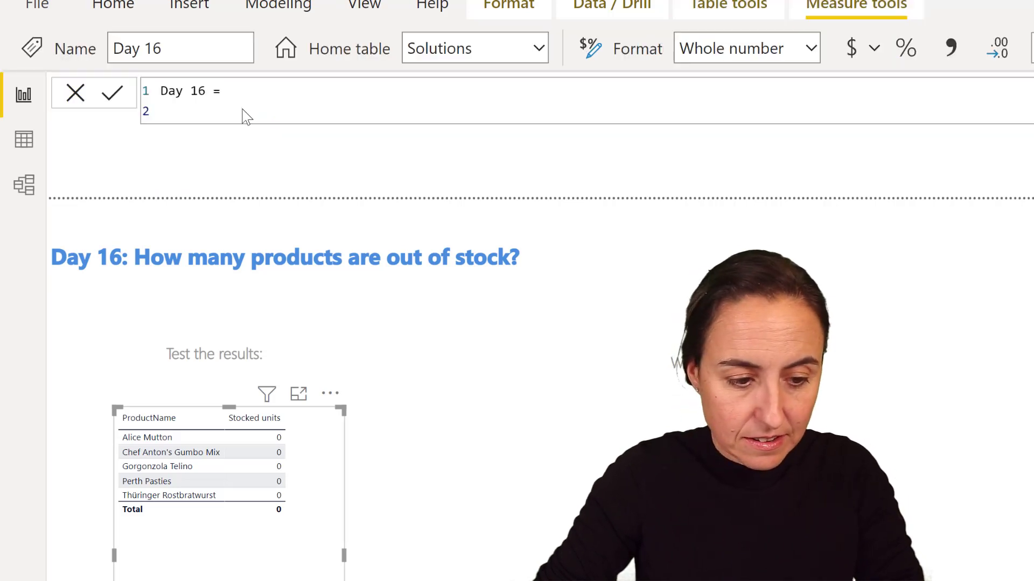
pyautogui.write('cou')
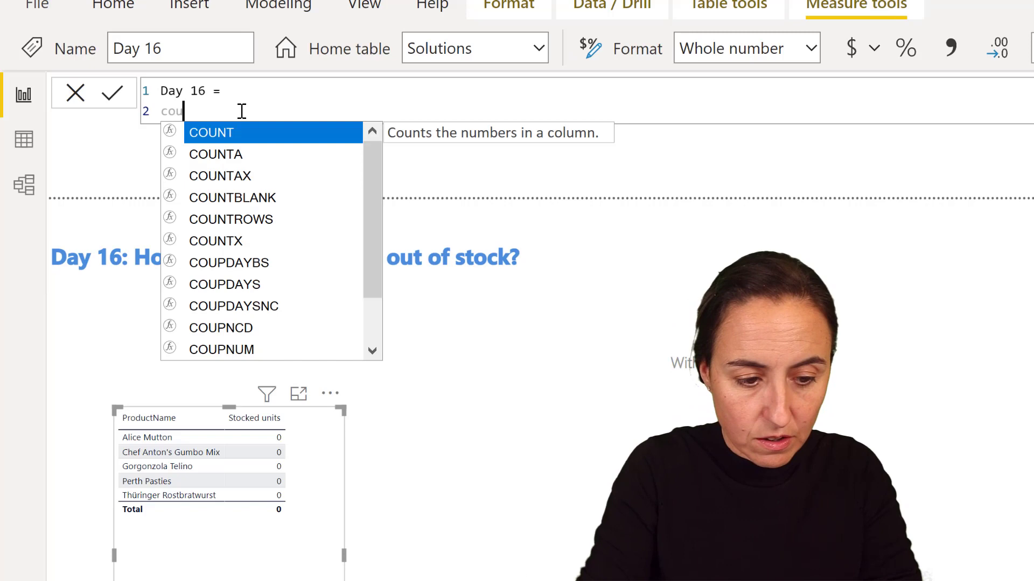
pyautogui.press('Down')
pyautogui.press('Down')
pyautogui.press('Down')
pyautogui.press('Down')
pyautogui.press('Tab')
pyautogui.write('(')
pyautogui.hotkey('shift', 'Return')
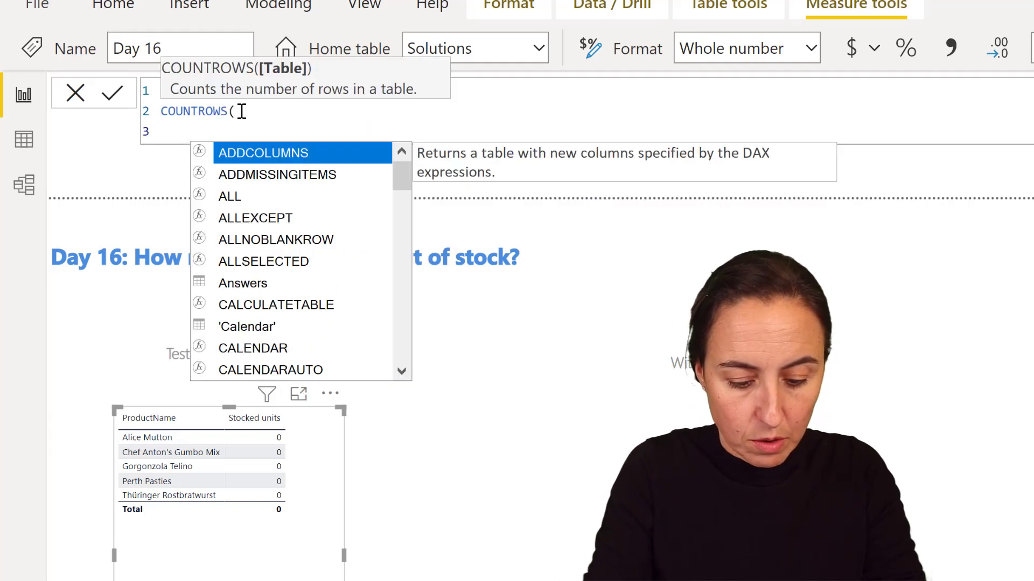
pyautogui.write('fil')
pyautogui.press('Tab')
pyautogui.write('(')
pyautogui.hotkey('shift', 'Return')
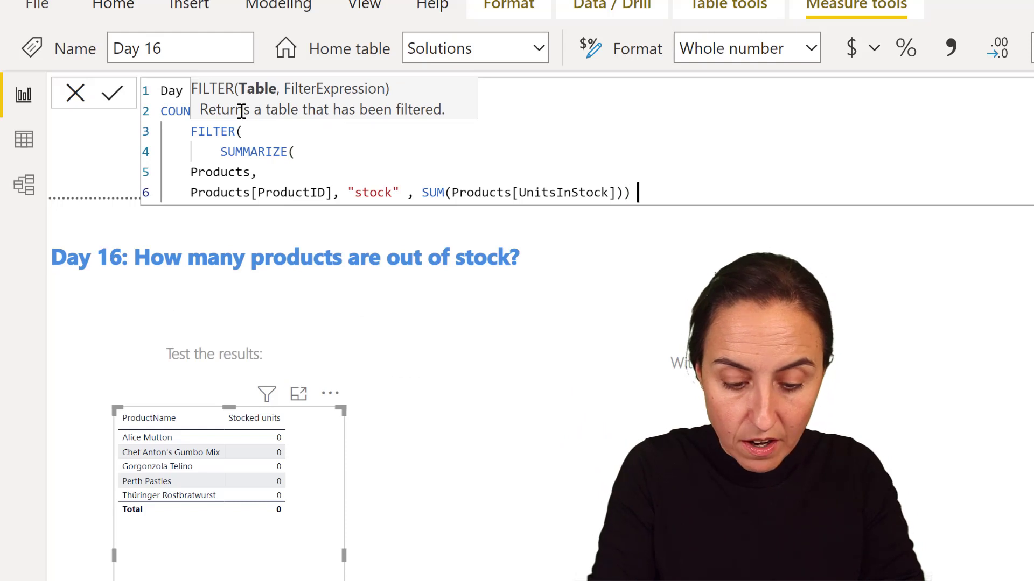
pyautogui.write(', ')
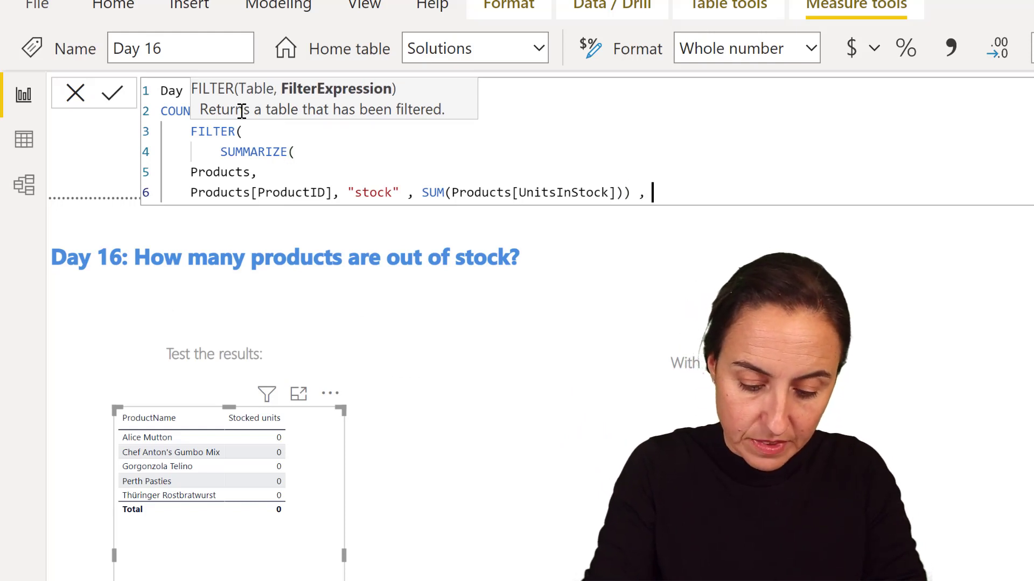
pyautogui.write('[stock]')
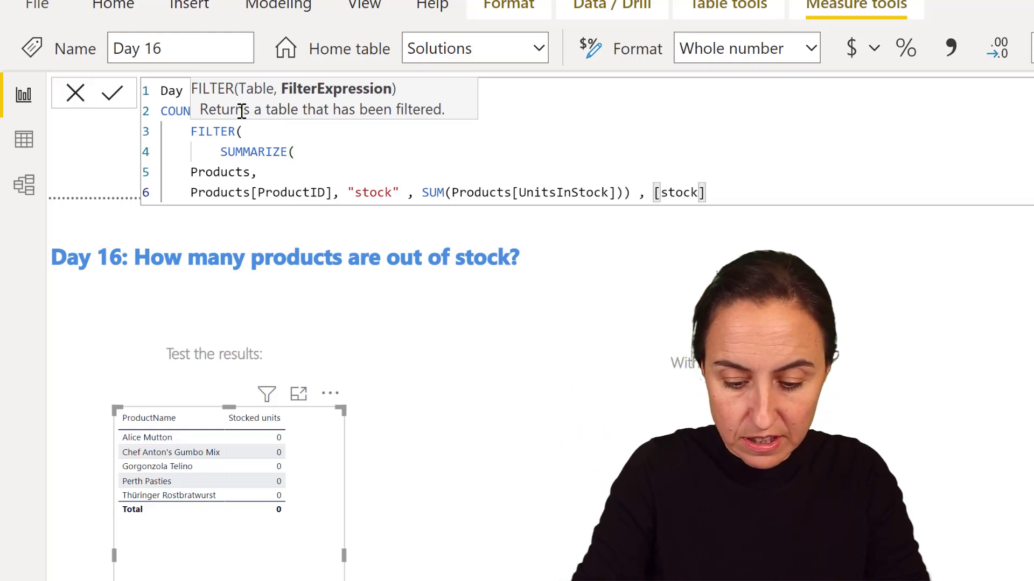
pyautogui.write('=0)')
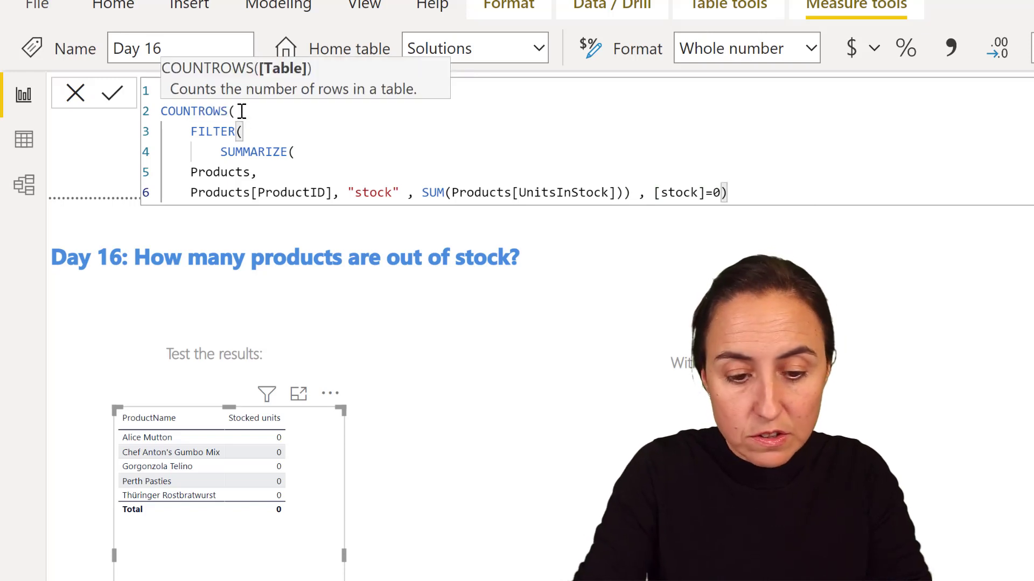
pyautogui.write(')')
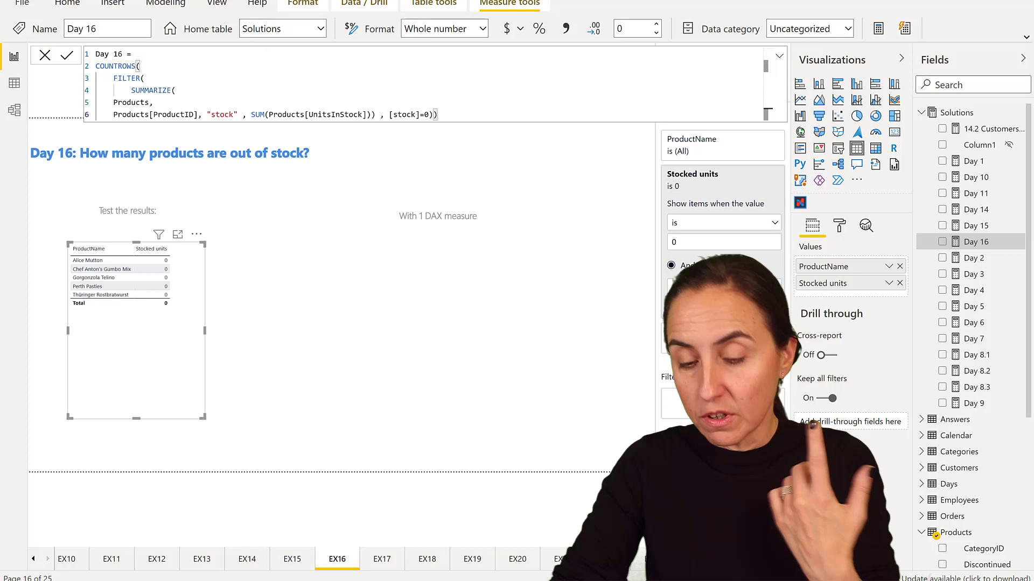
# Place the Day 16 measure on the page as a card showing 5.
pyautogui.moveTo(975, 242); pyautogui.dragTo(463, 293)
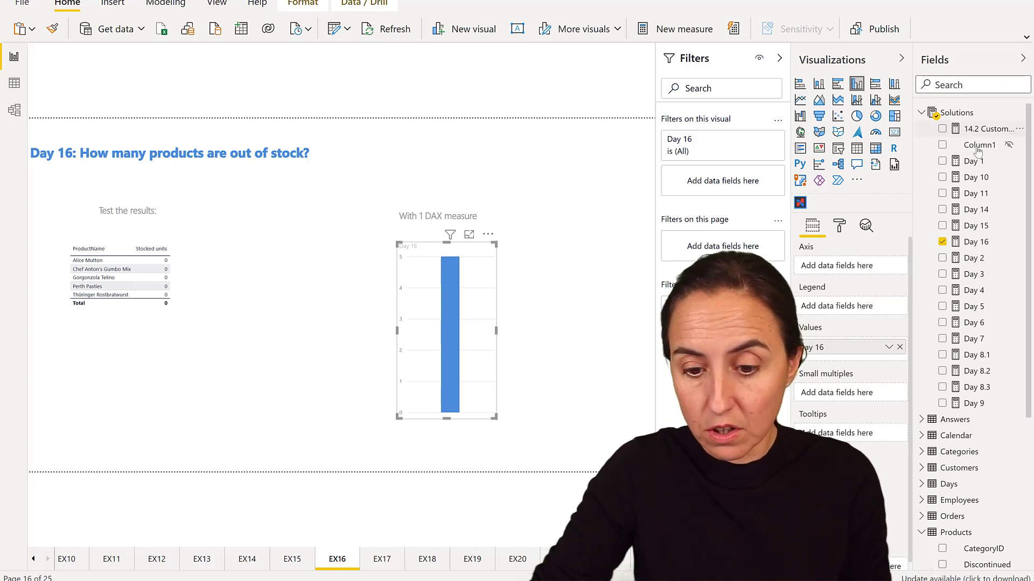
pyautogui.click(894, 132)
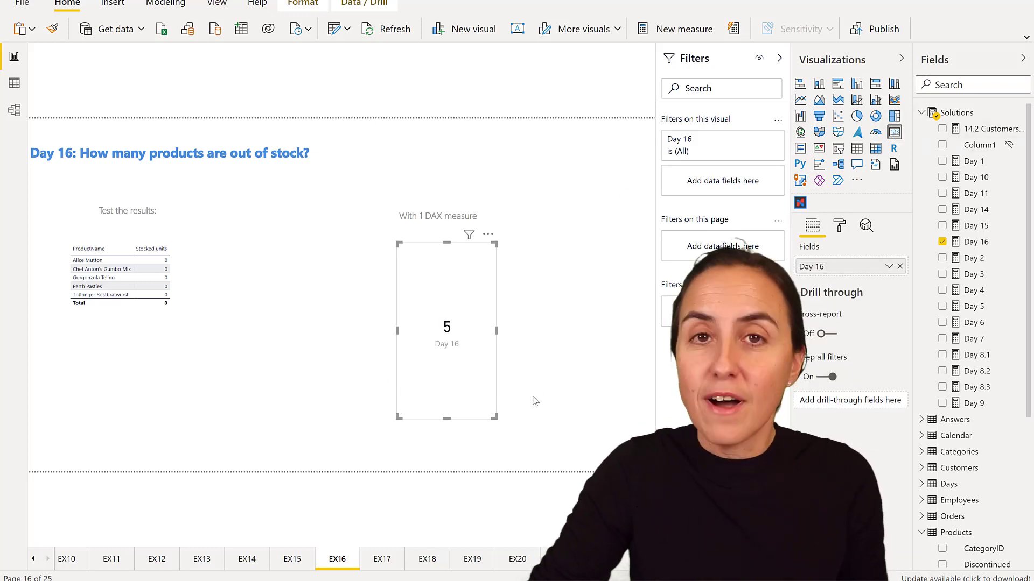